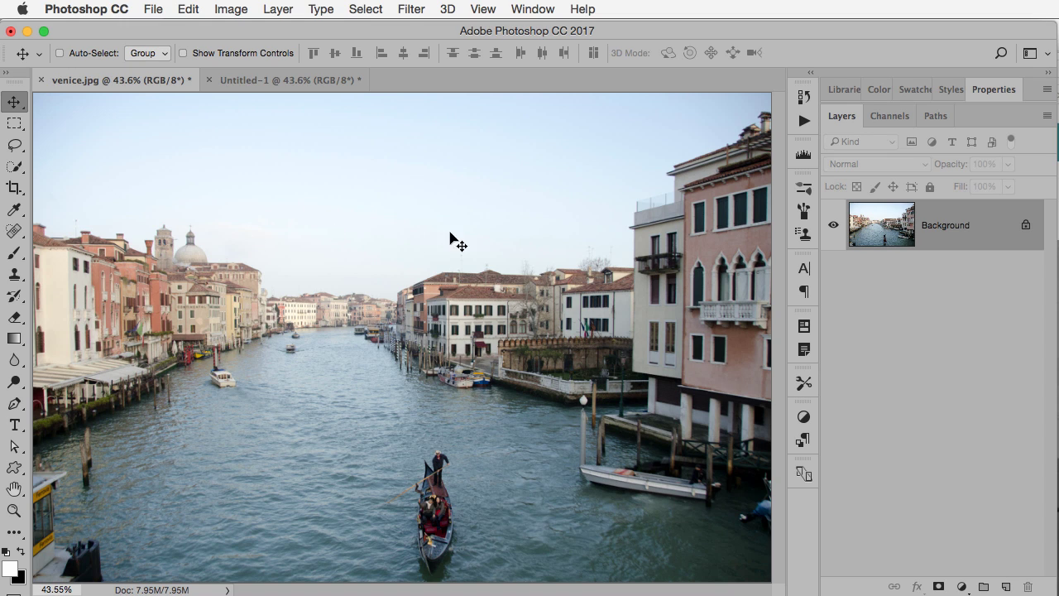
Add an empty Layer 1 to Untitled-1 and draw a rectangular selection at its top-left.
left_click(323, 81)
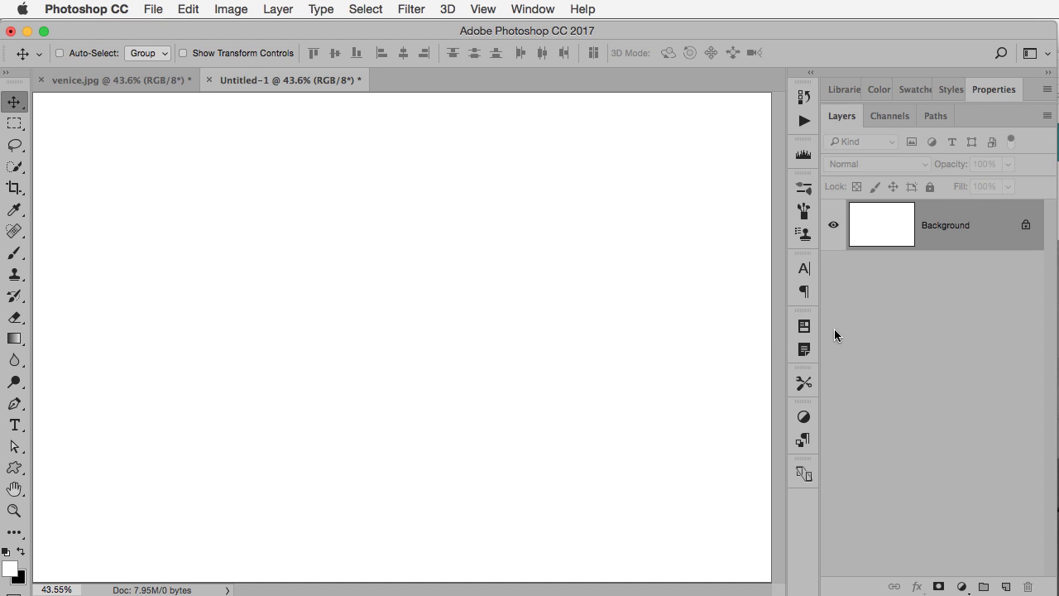
key("super+minus")
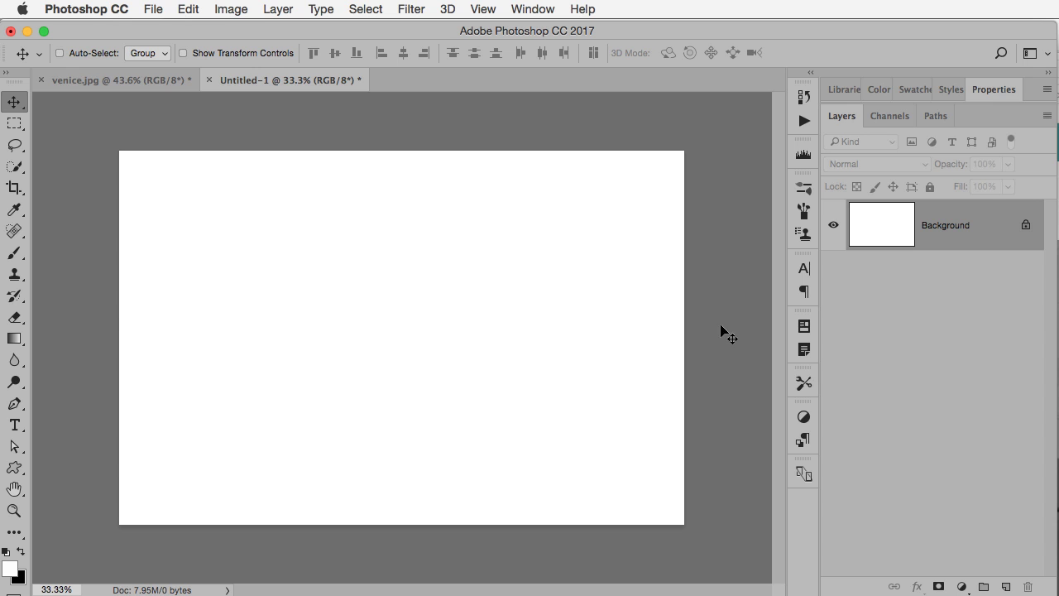
left_click(1007, 586)
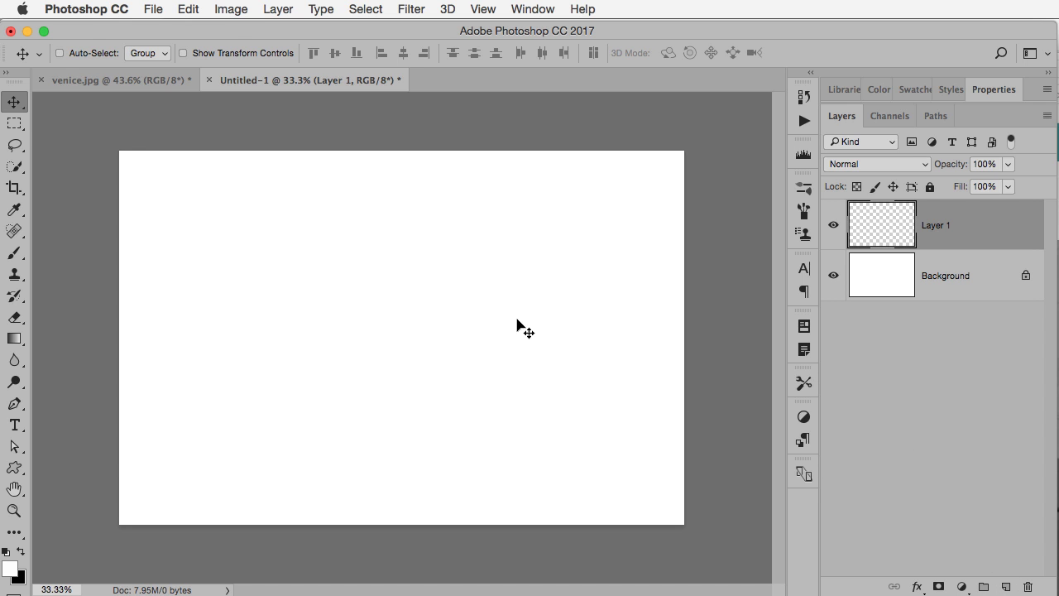
key("m")
left_click_drag(107, 144, 410, 345)
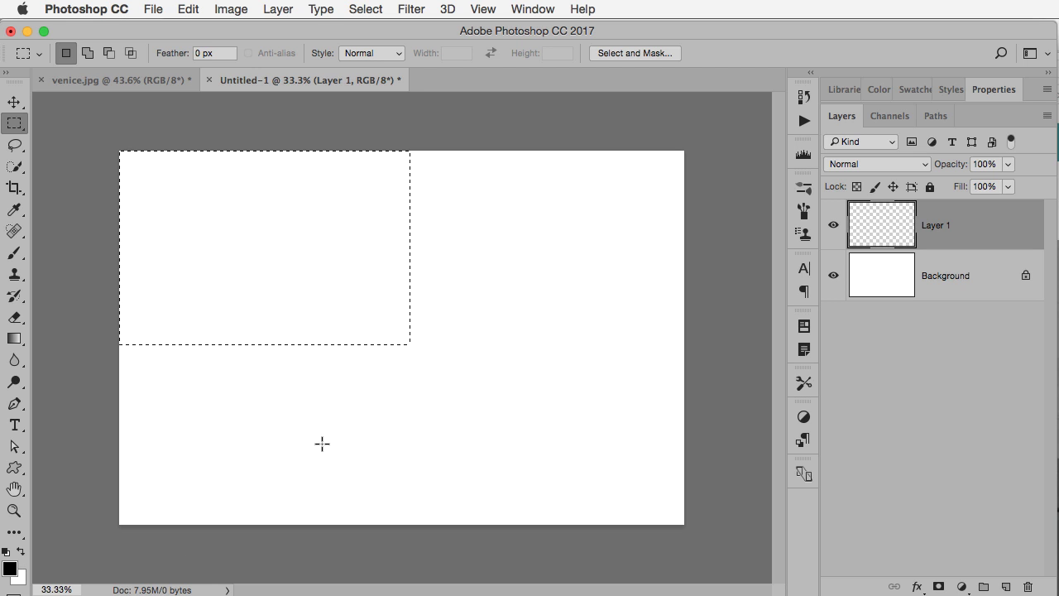
Apply Filter > Render > Clouds to the selected rectangle.
left_click(414, 8)
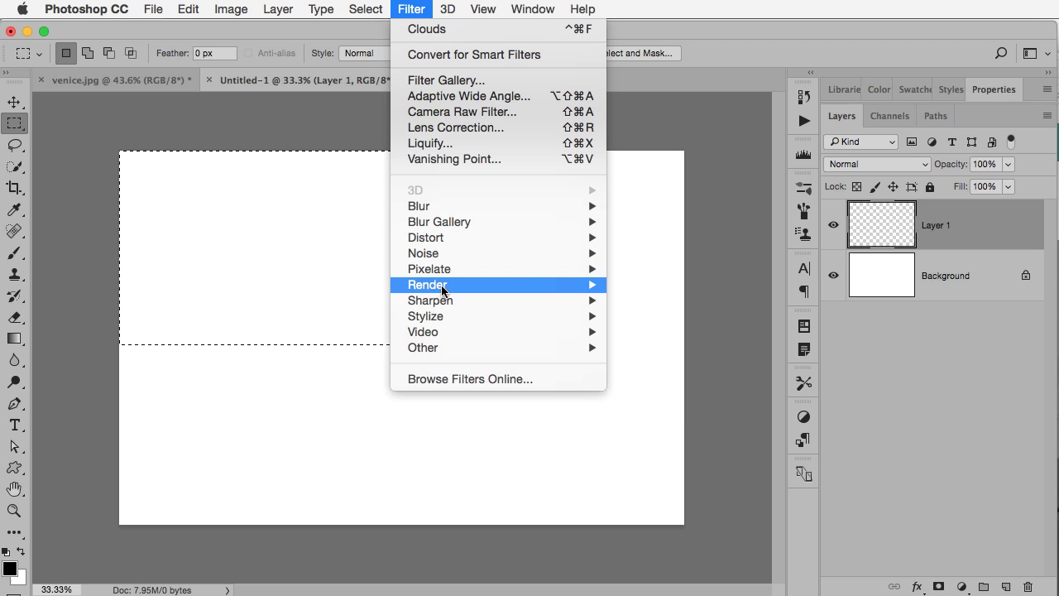
mouse_move(584, 284)
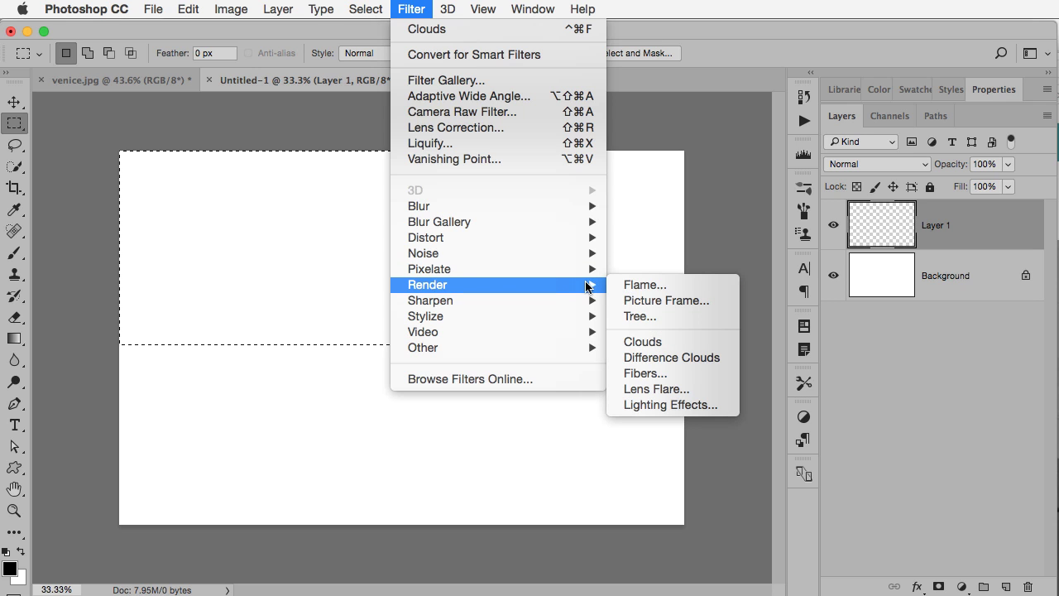
left_click(650, 341)
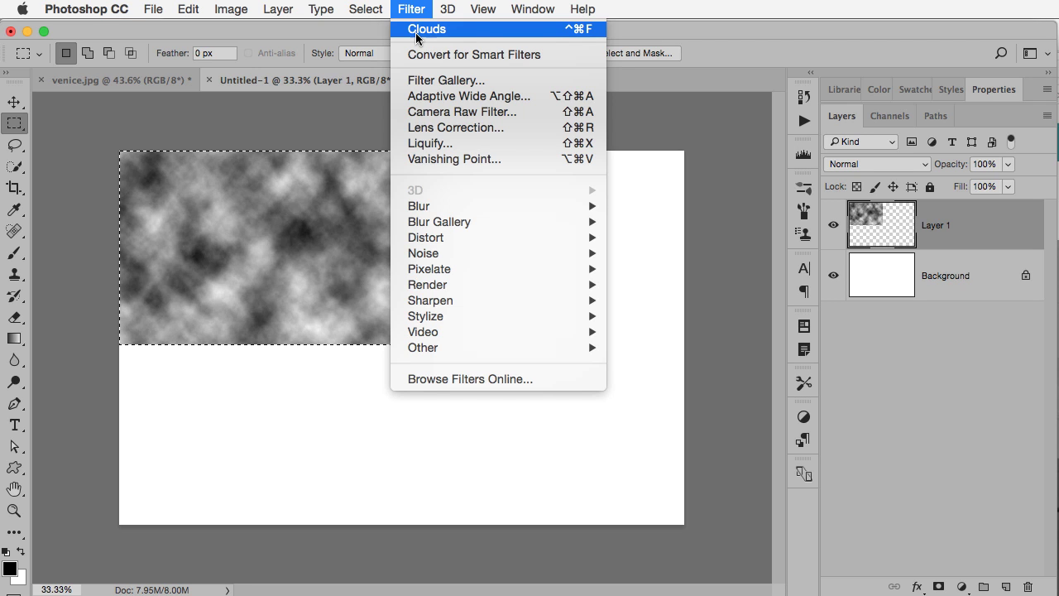
Re-run the Clouds filter several times to try different patterns.
left_click(416, 33)
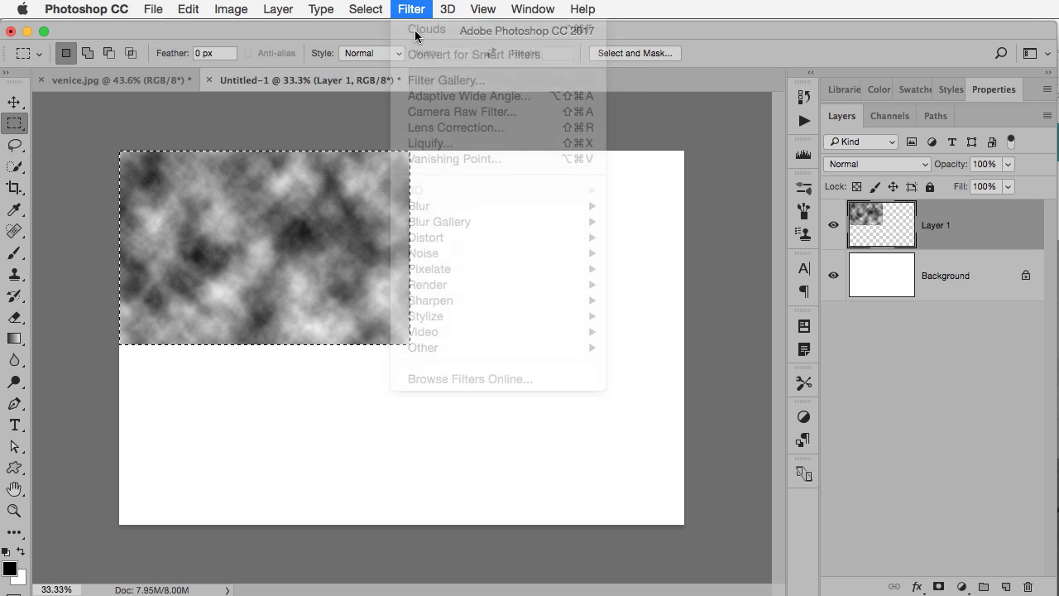
left_click(412, 10)
left_click(415, 31)
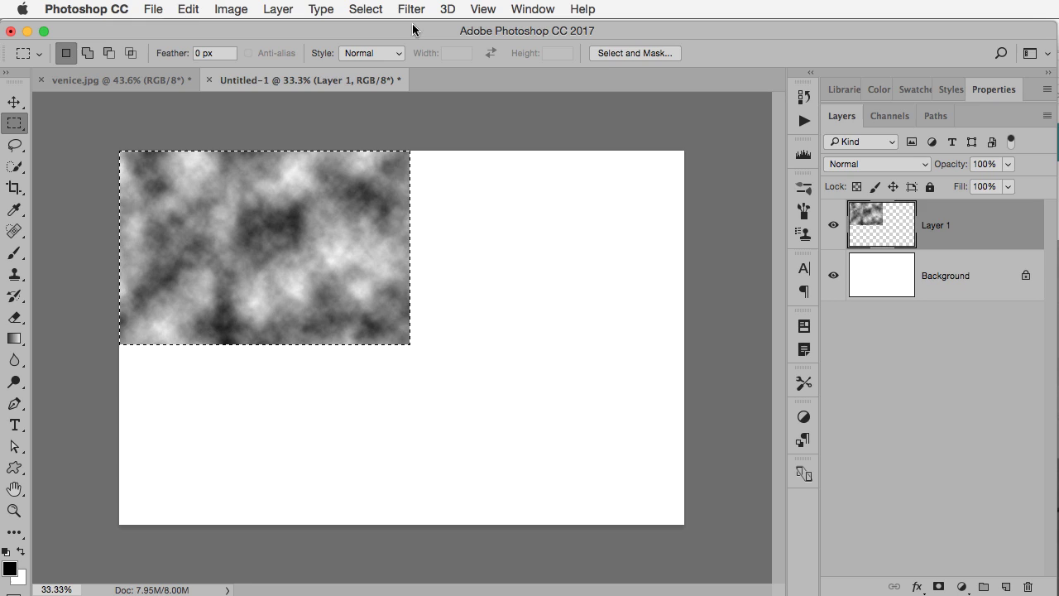
left_click(411, 9)
left_click(416, 31)
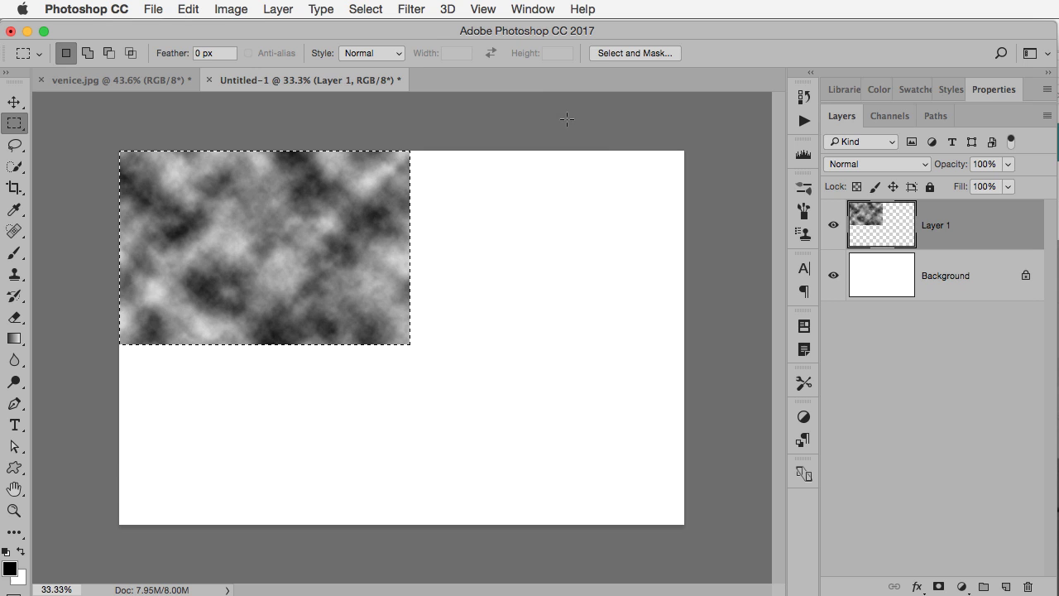
Keep regenerating the clouds, ending with an Alt-rendered higher-contrast black-and-white version.
left_click(423, 12)
left_click(421, 28)
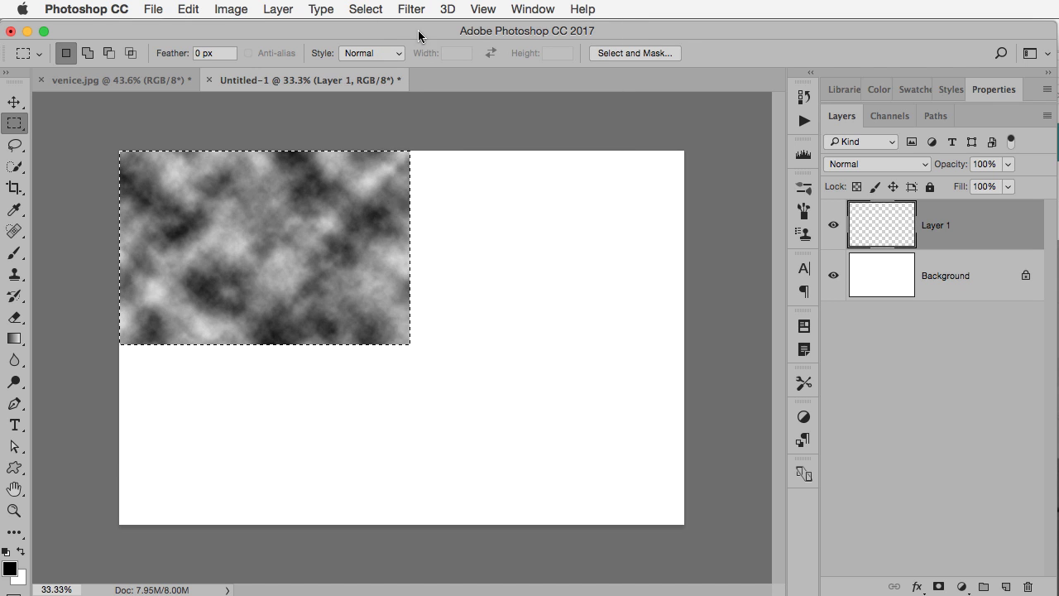
left_click(416, 12)
left_click(414, 26)
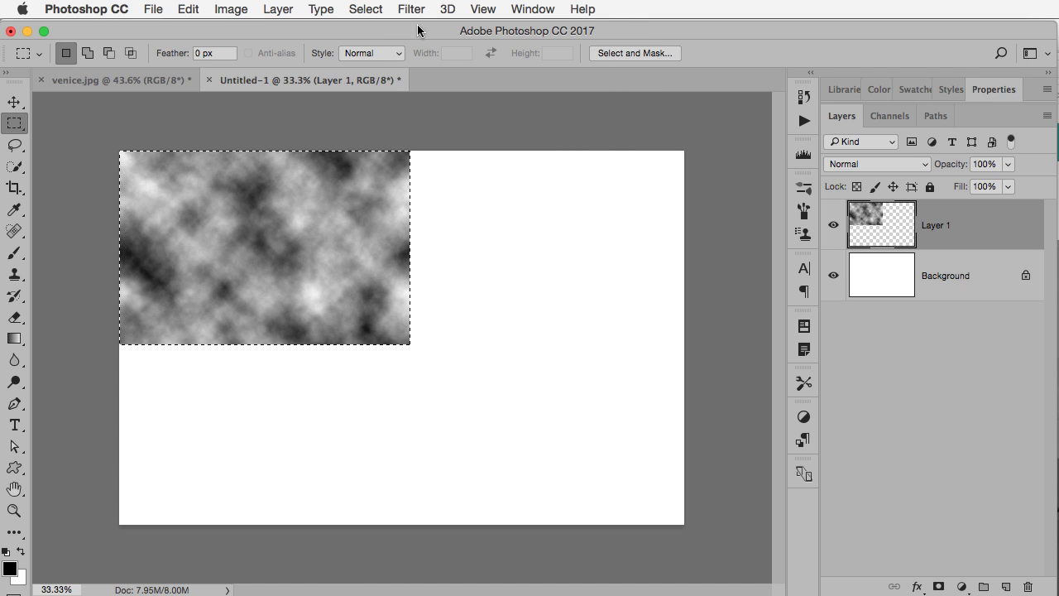
left_click(416, 11)
left_click(416, 28)
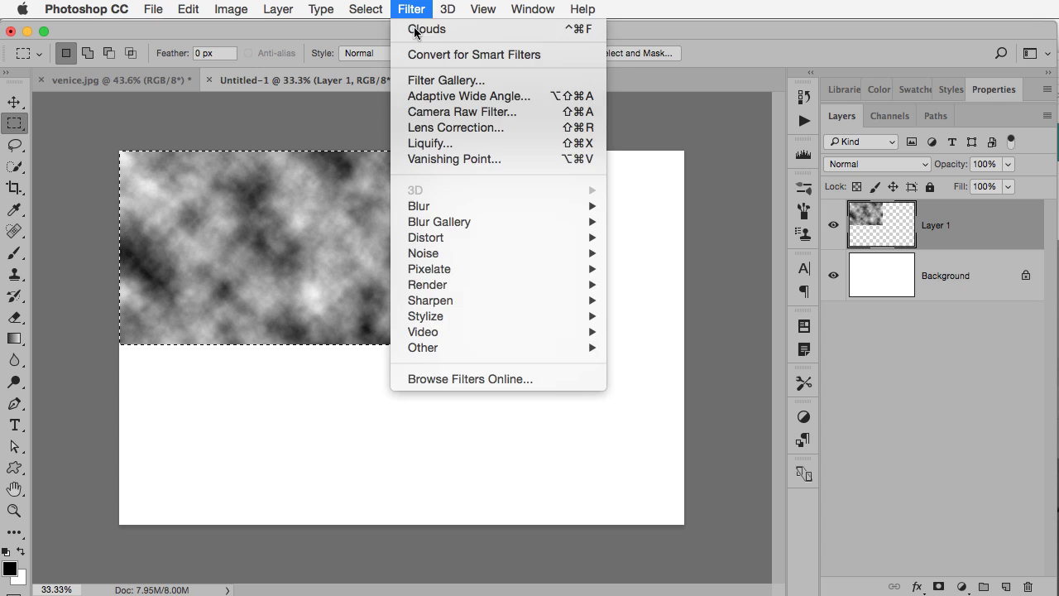
left_click(414, 8)
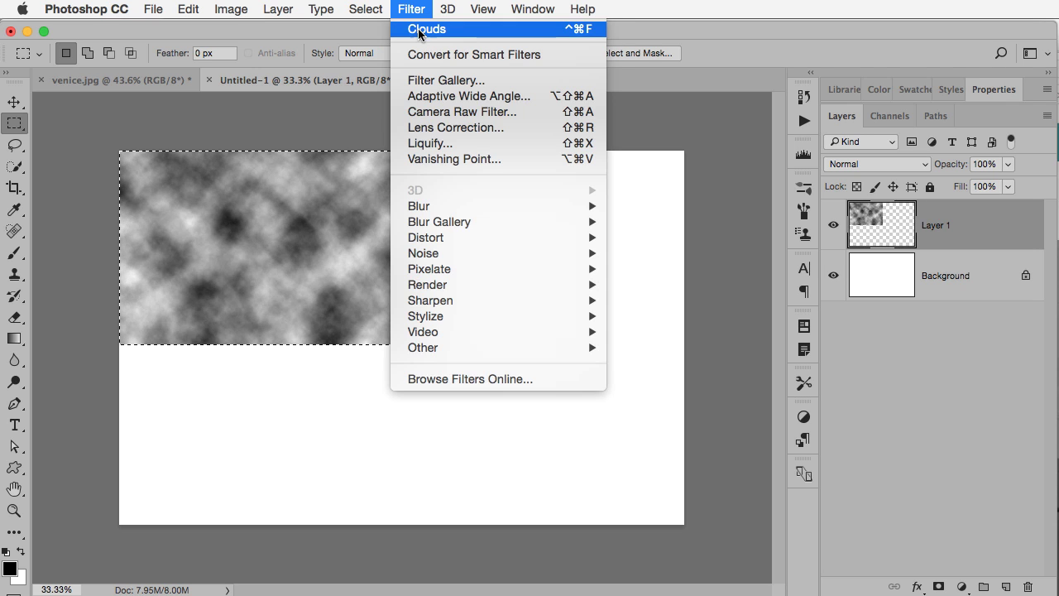
left_click(417, 28)
left_click(416, 11)
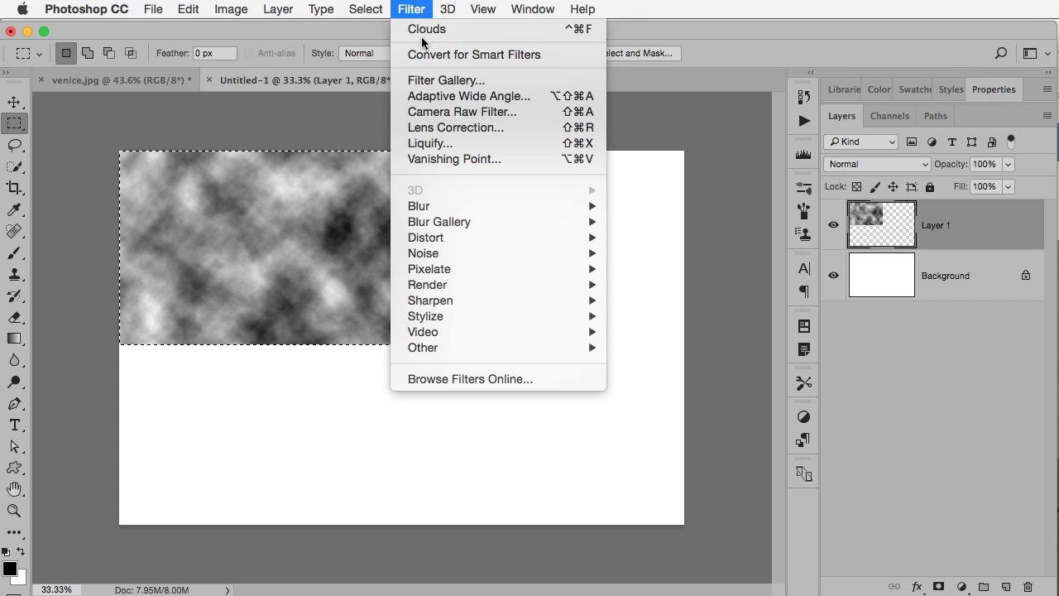
left_click(425, 32)
left_click(412, 9)
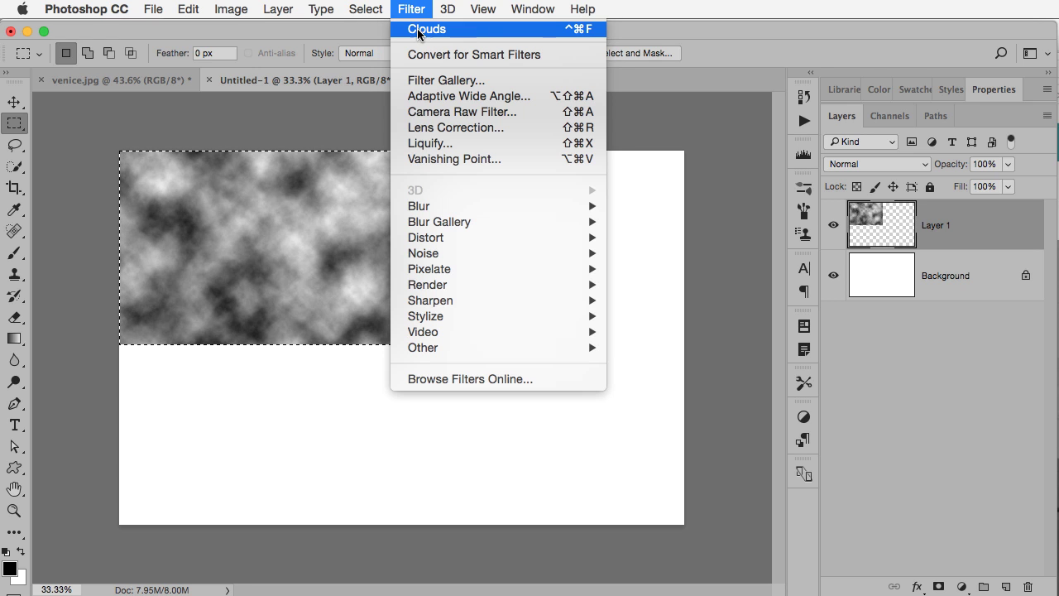
left_click(418, 28)
key("alt")
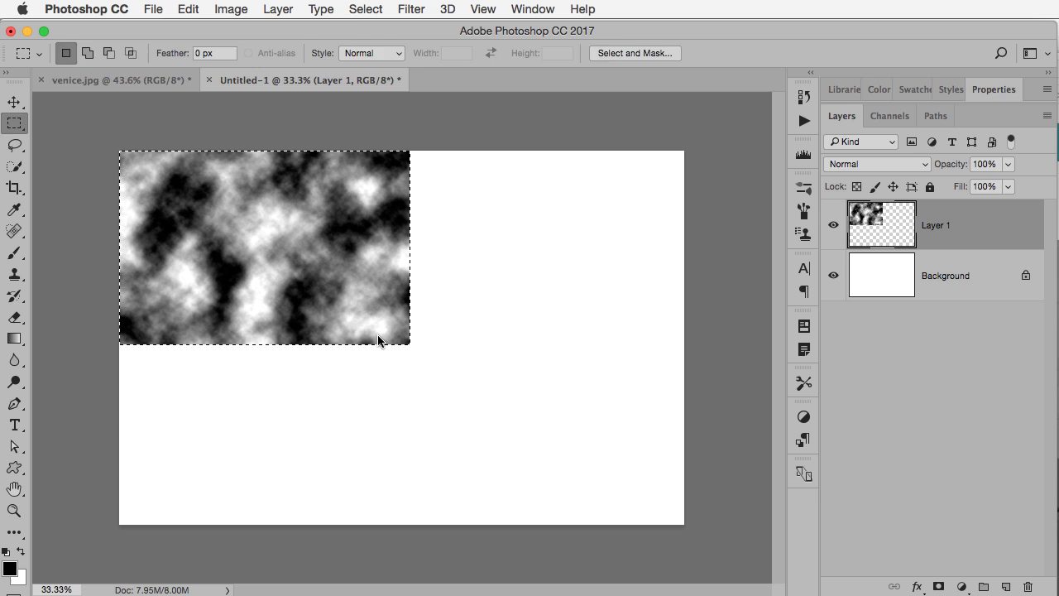
Scale the clouds up with Free Transform, then deselect.
key("ctrl+t")
left_click_drag(411, 348, 707, 512)
key("Return")
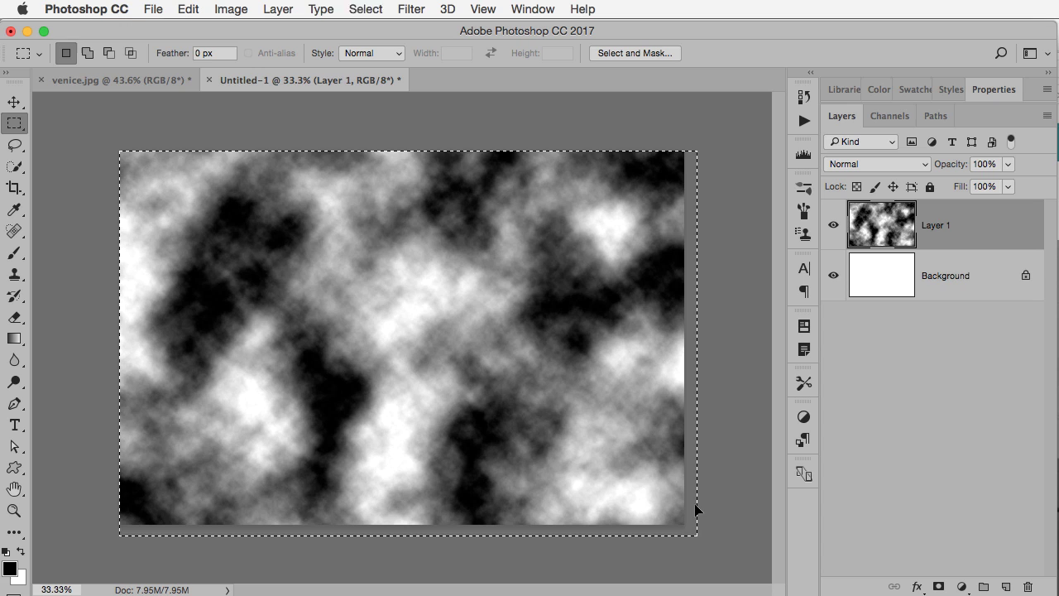
key("ctrl+d")
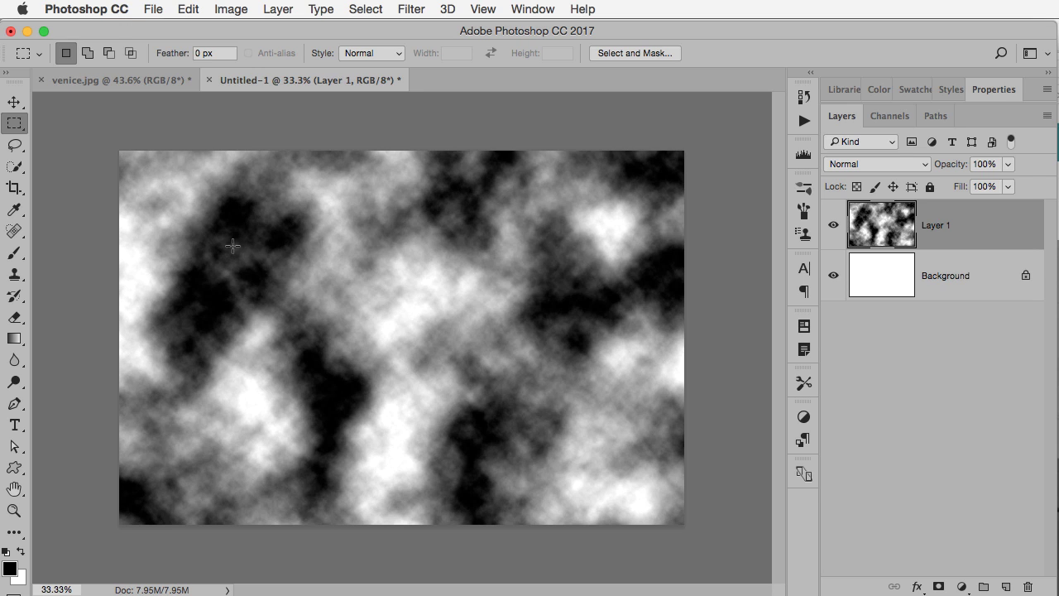
Rotate the clouds 90° so they fill the canvas height.
key("ctrl+t")
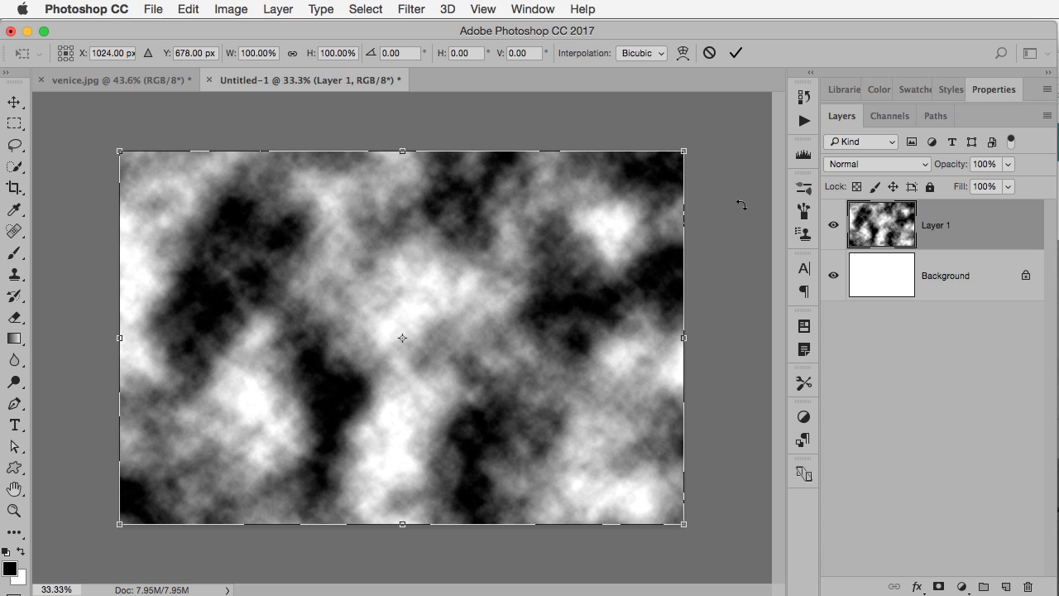
left_click_drag(728, 192, 518, 561)
key("Return")
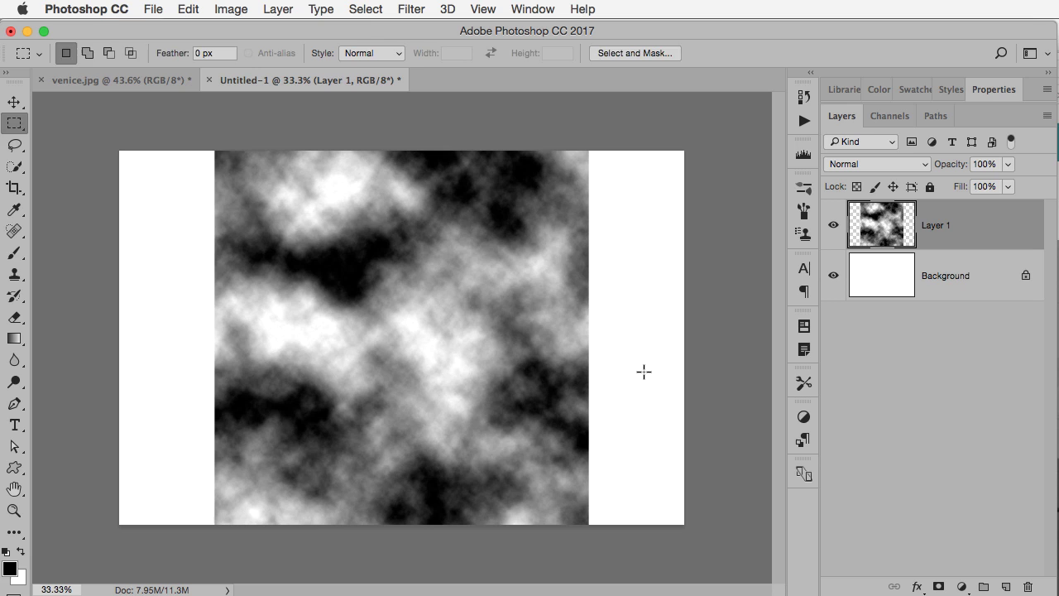
key("b")
key("x")
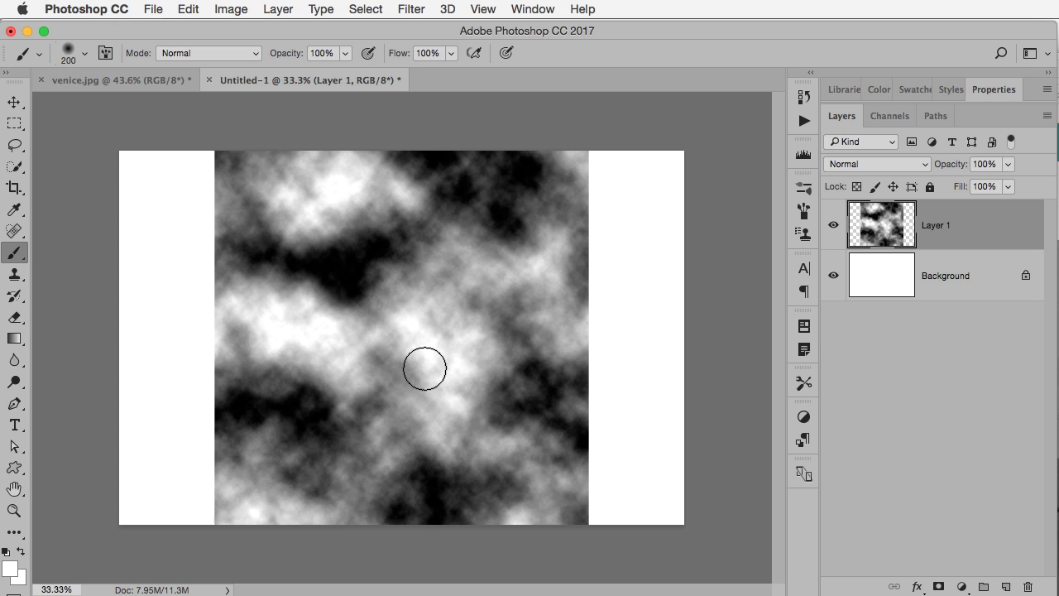
Use Select > Color Range to sample the white clouds with Fuzziness 141.
left_click(367, 8)
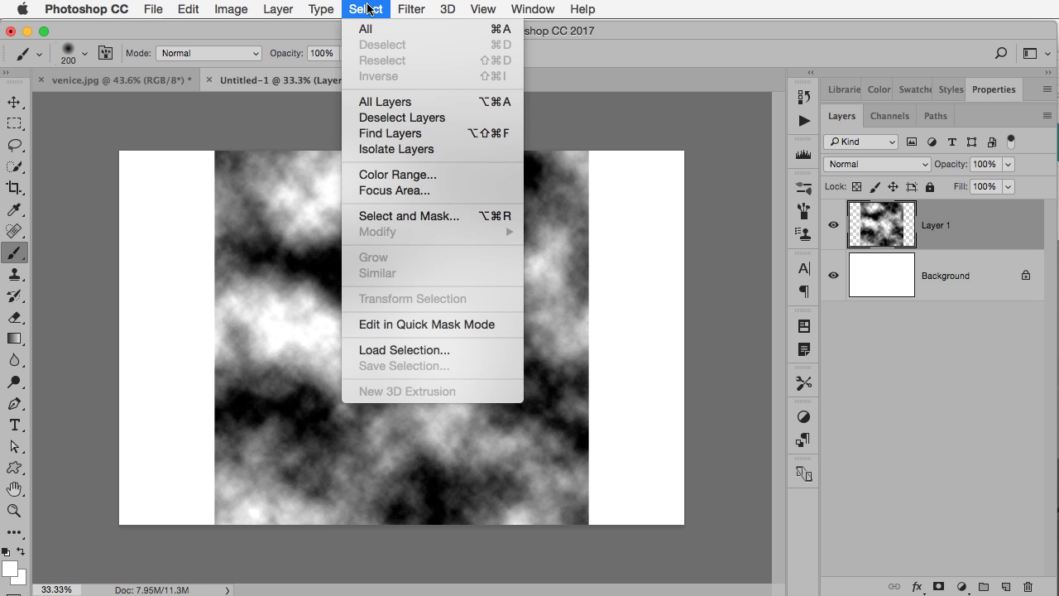
left_click(408, 177)
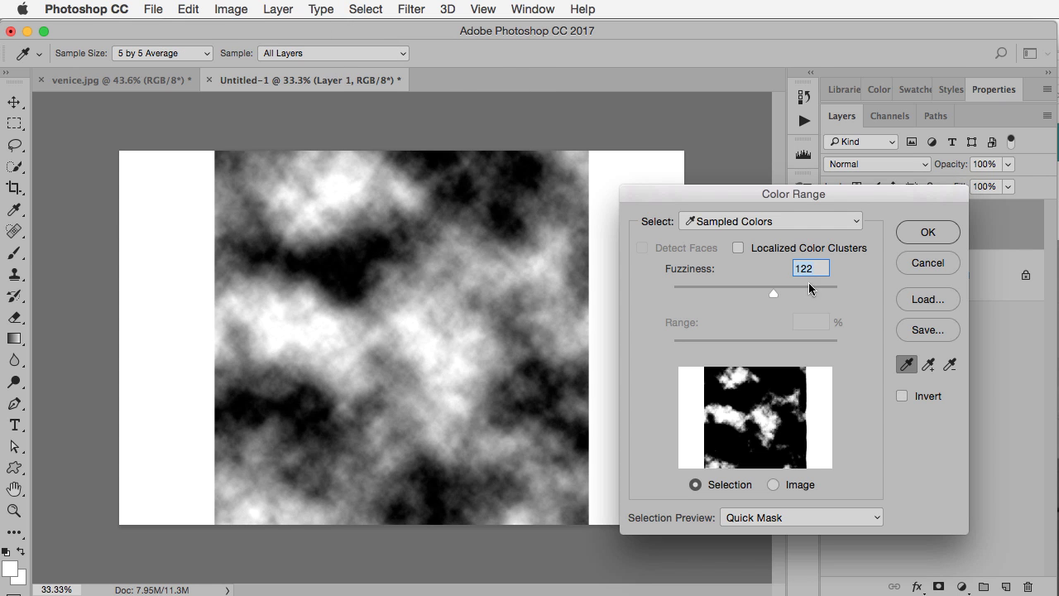
left_click_drag(796, 185, 873, 173)
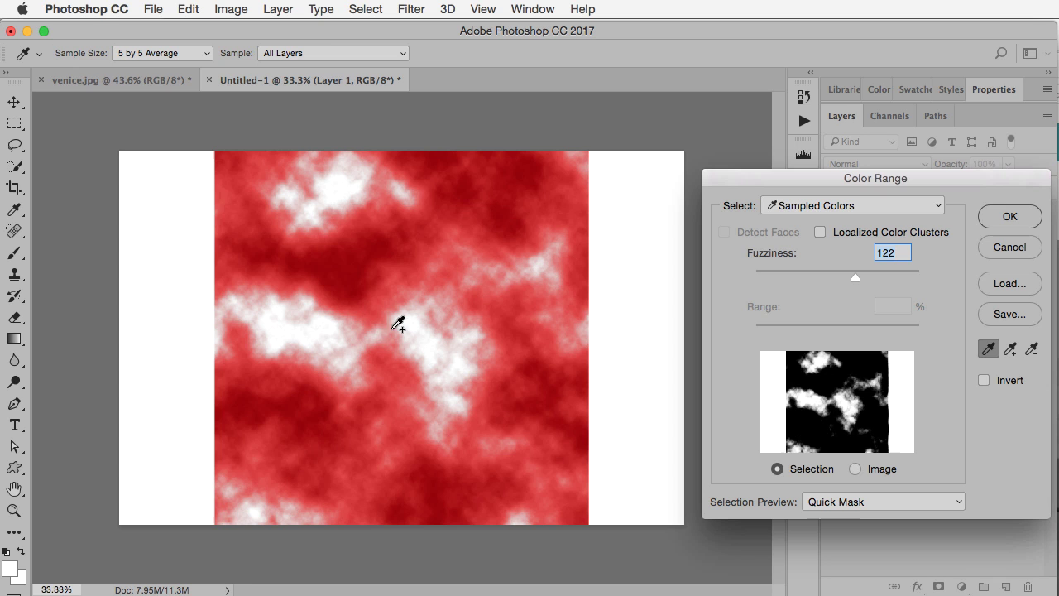
left_click(346, 342)
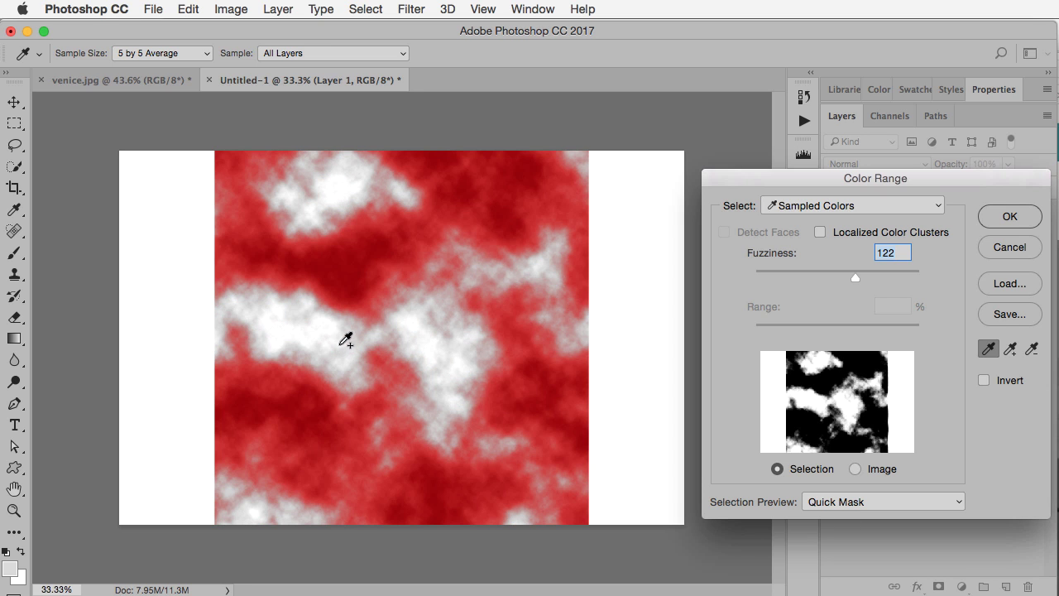
mouse_move(861, 275)
left_mouse_down()
mouse_move(901, 272)
mouse_move(803, 273)
mouse_move(858, 278)
left_mouse_up()
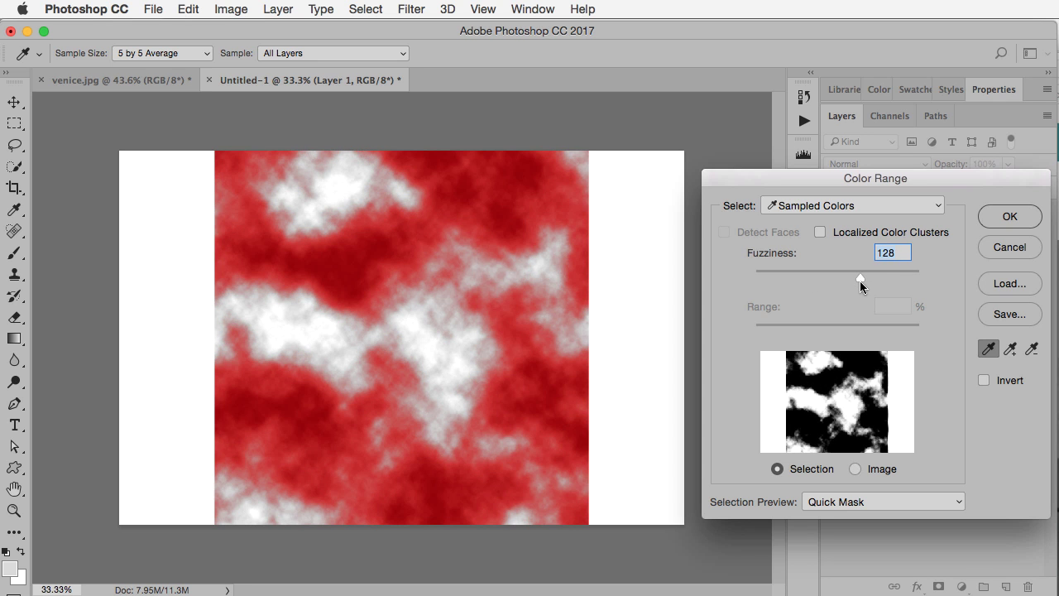
left_click_drag(862, 279, 870, 277)
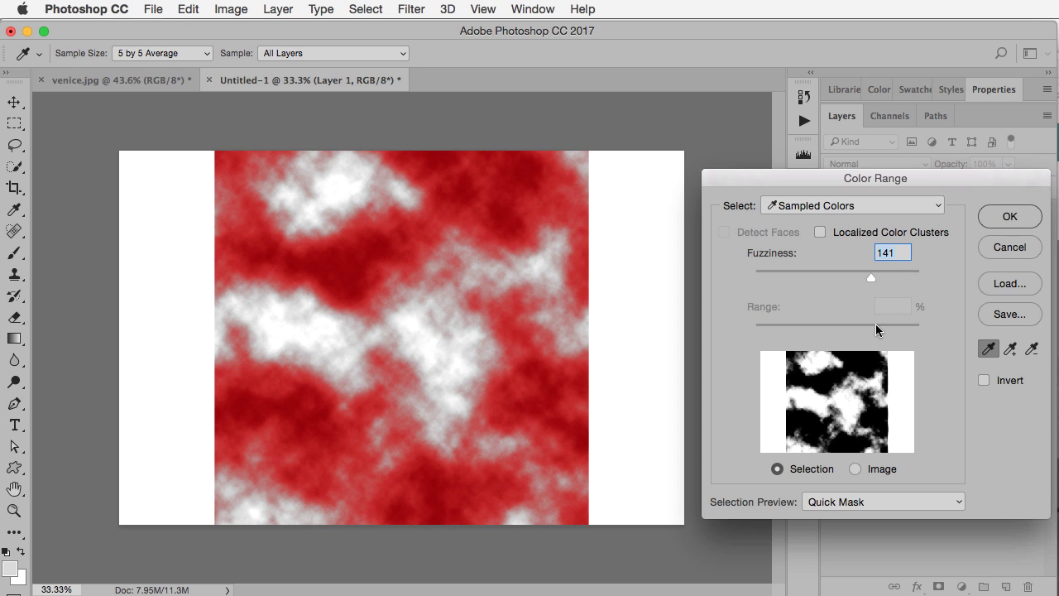
left_click(998, 224)
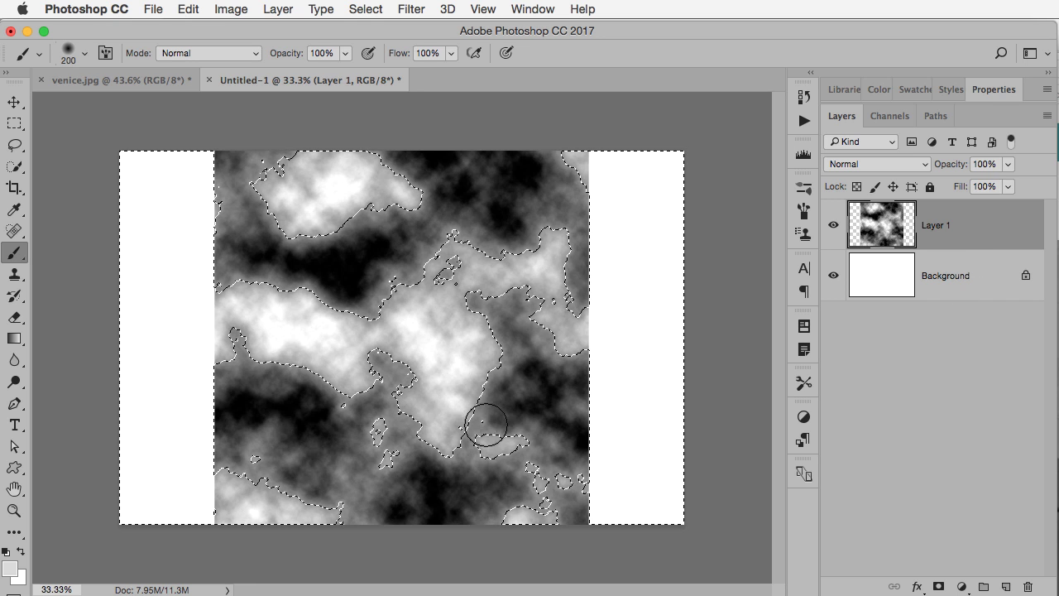
Drag the selected clouds with the Move tool into the venice.jpg photo.
key("v")
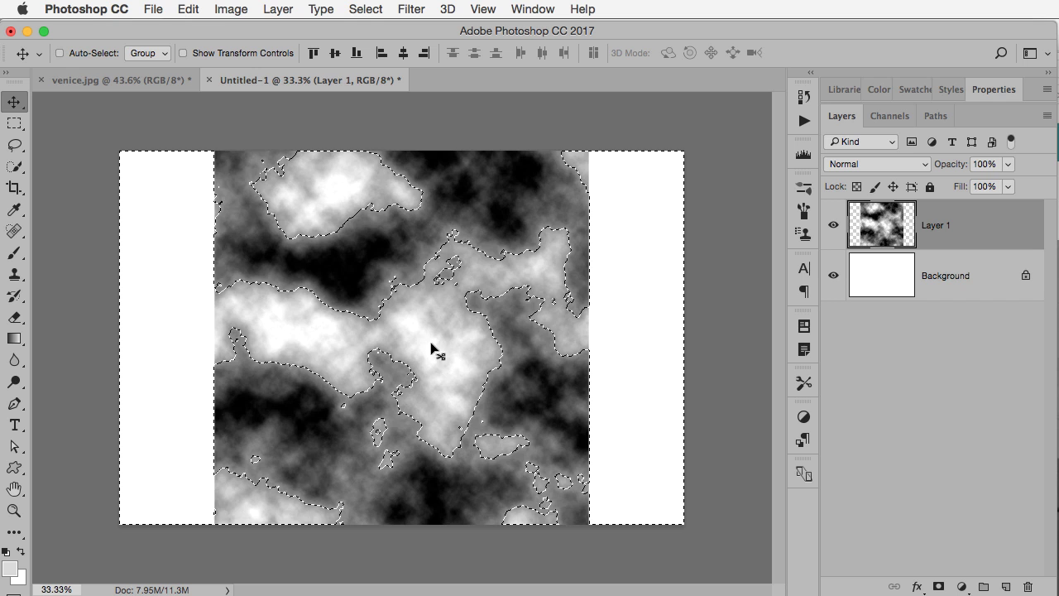
left_click_drag(436, 348, 219, 128)
left_click_drag(375, 247, 381, 255)
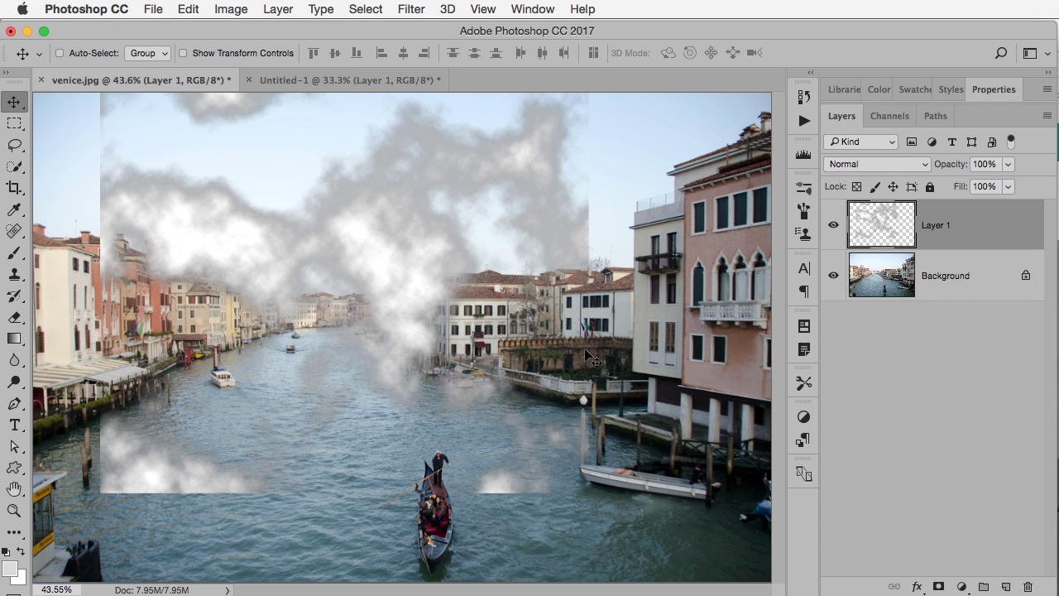
left_click_drag(416, 311, 394, 311)
Free-transform the clouds wider across the sky and reduce their height.
key("super+t")
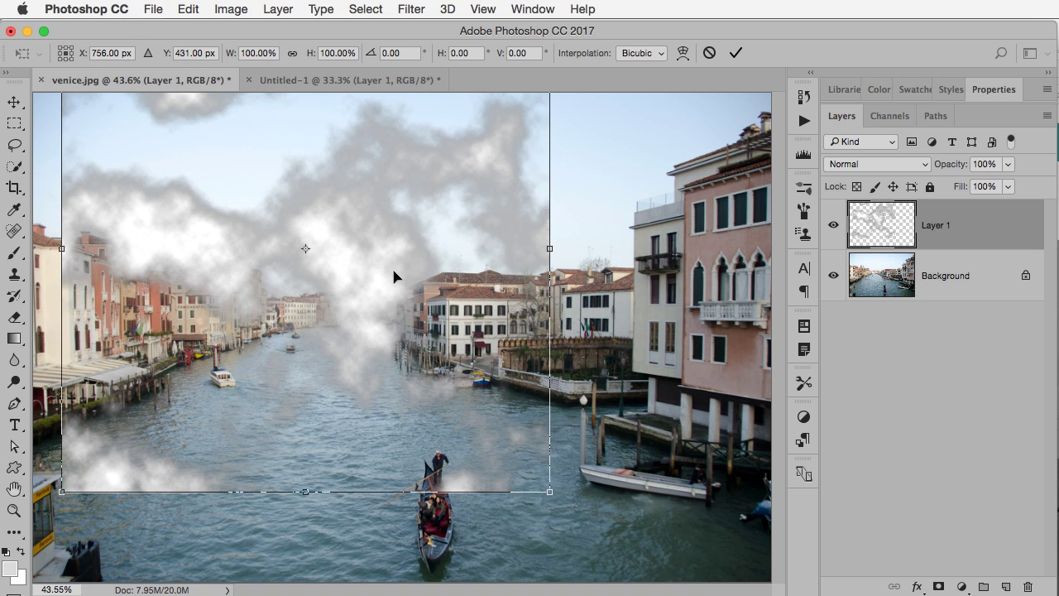
left_click_drag(392, 266, 364, 261)
left_click_drag(530, 244, 792, 245)
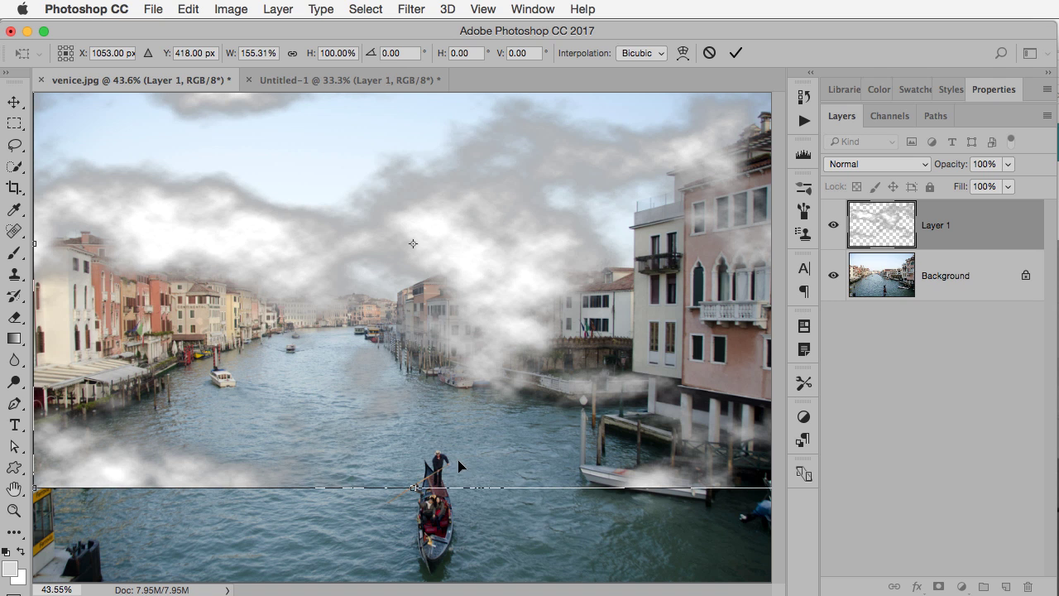
left_click_drag(411, 487, 412, 431)
mouse_move(499, 326)
left_mouse_down()
mouse_move(499, 337)
mouse_move(499, 316)
left_mouse_up()
key("Return")
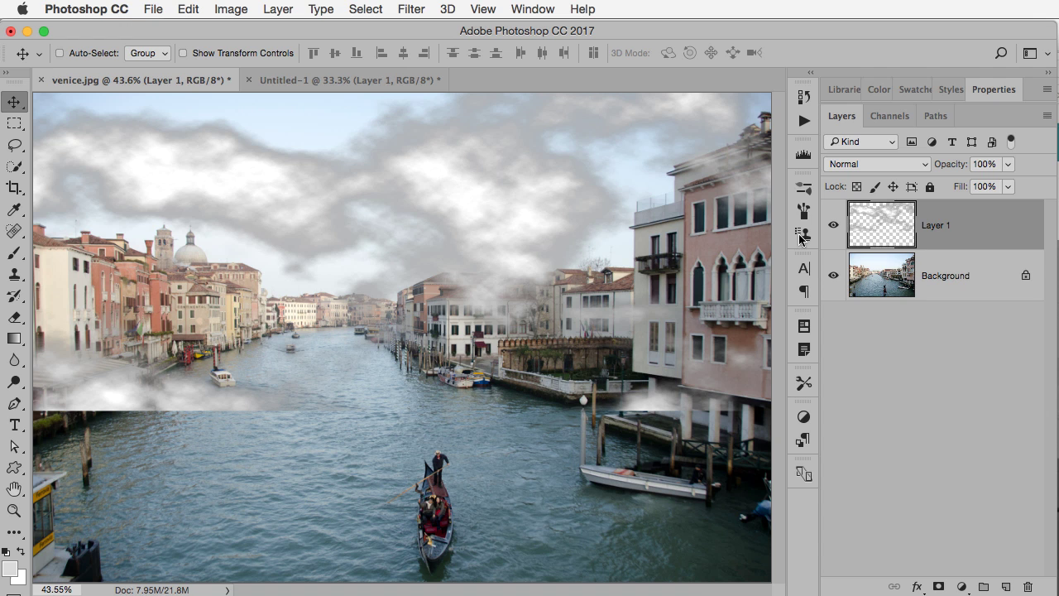
In Layer 1's Blending Options, split This Layer's black Blend If slider to 148/205.
double_click(1003, 235)
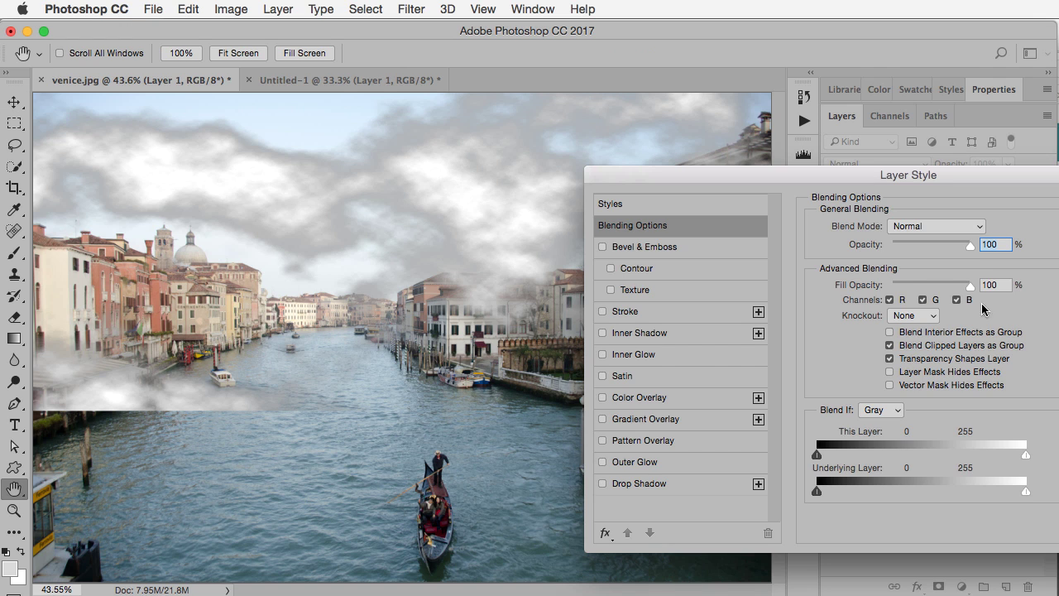
left_click_drag(948, 183, 955, 209)
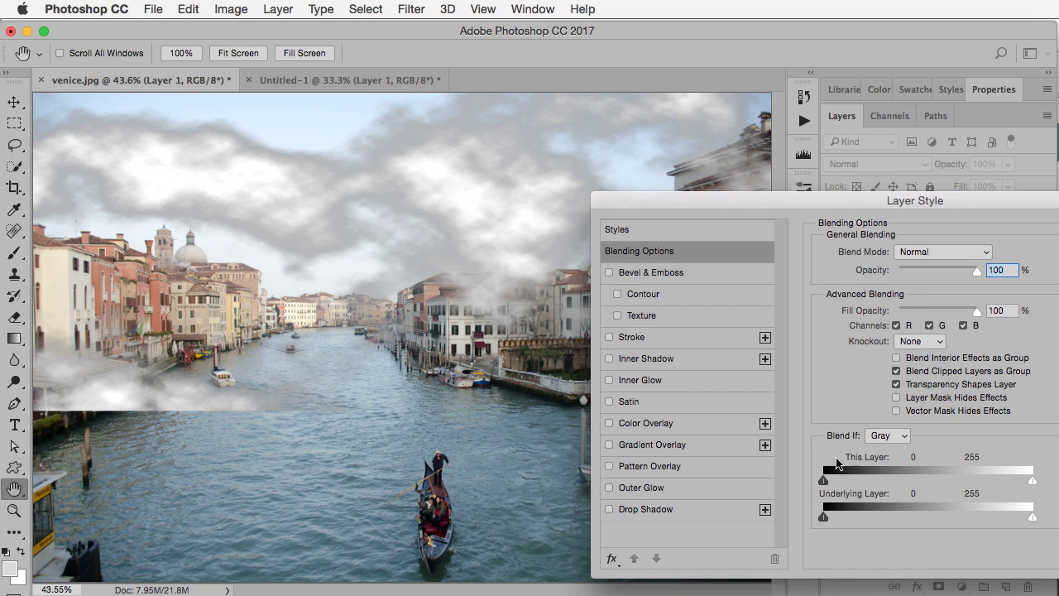
left_click_drag(824, 481, 845, 481)
left_click_drag(925, 481, 932, 484)
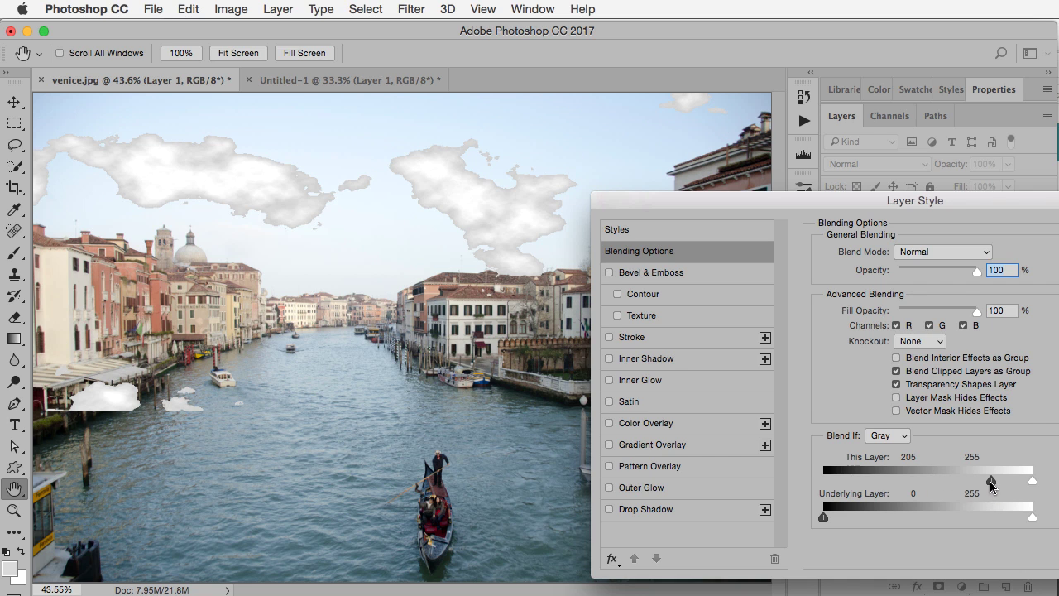
left_click_drag(990, 480, 948, 482)
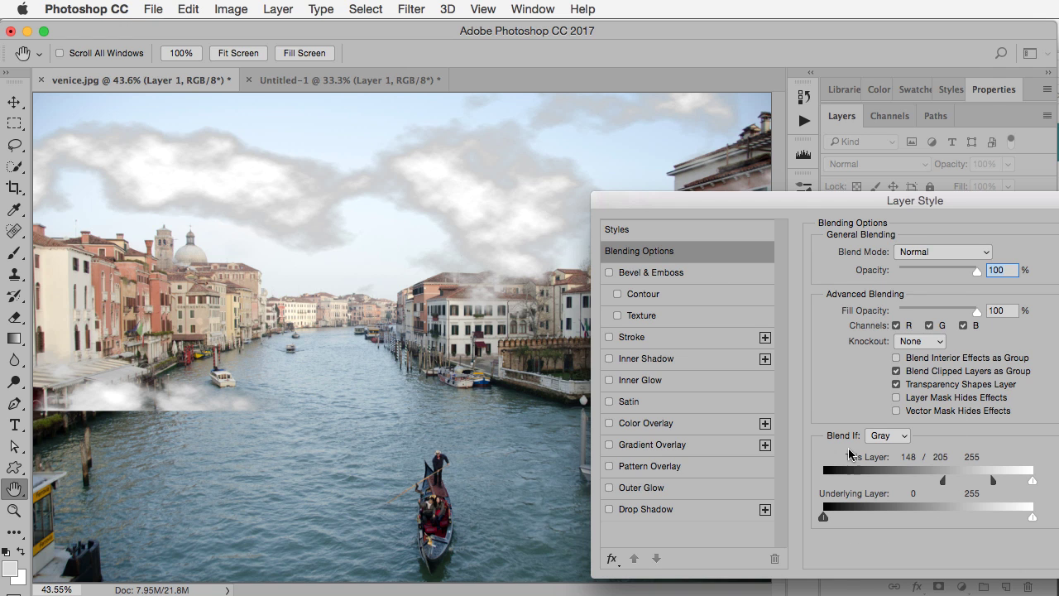
Set the Underlying Layer black slider to 211 and apply the blending options.
left_click_drag(818, 200, 1038, 200)
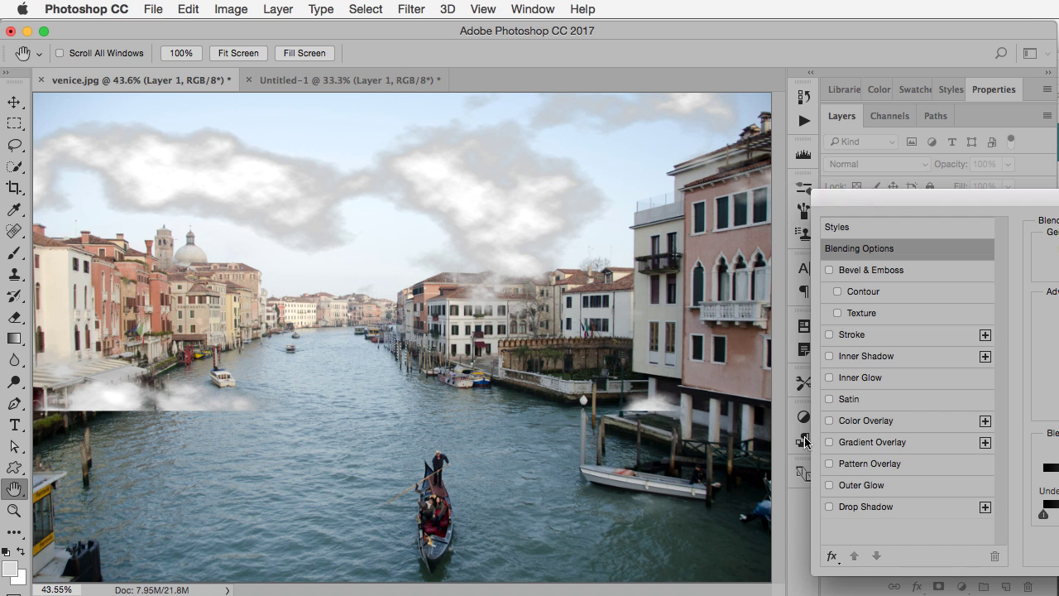
left_click_drag(999, 196, 830, 197)
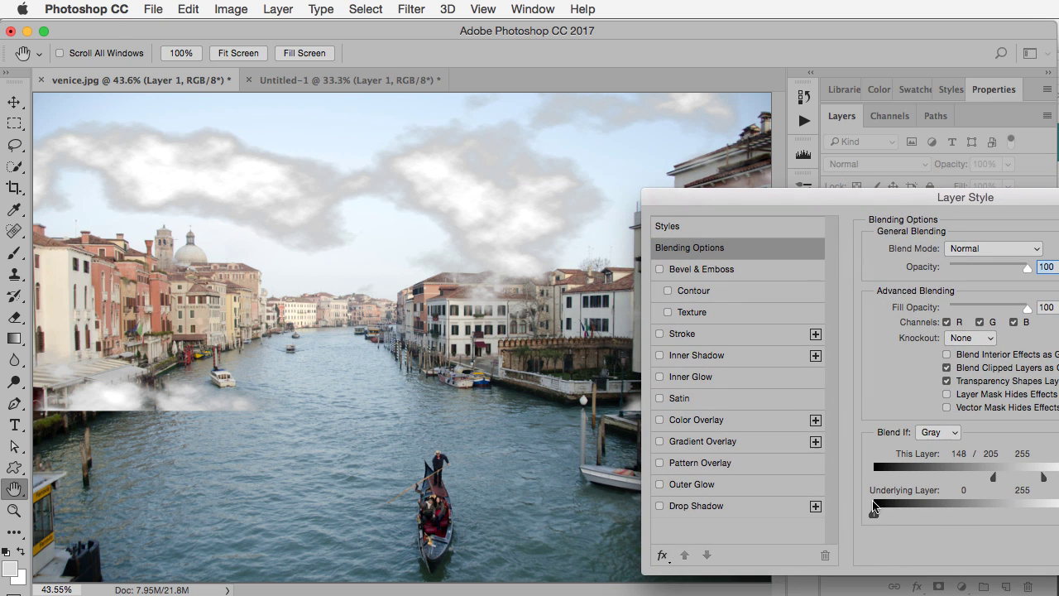
left_click_drag(875, 514, 1048, 518)
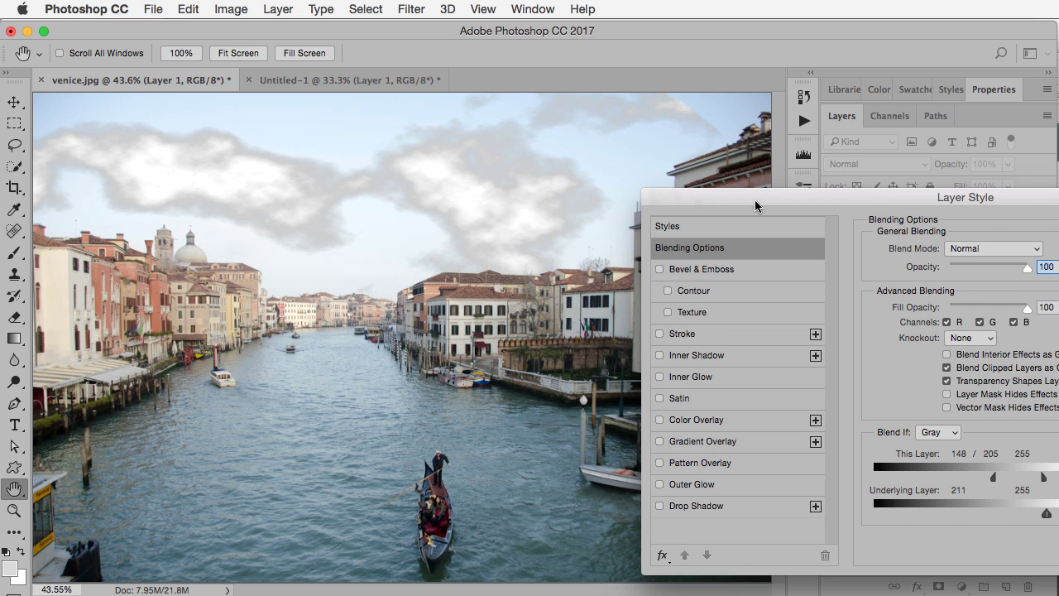
left_click_drag(756, 201, 643, 195)
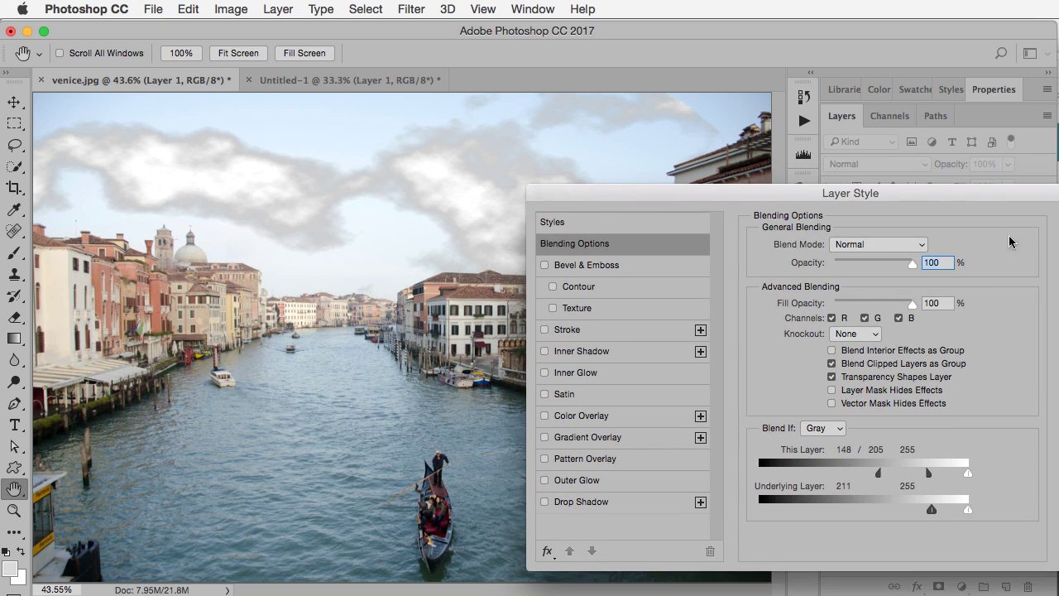
key("Return")
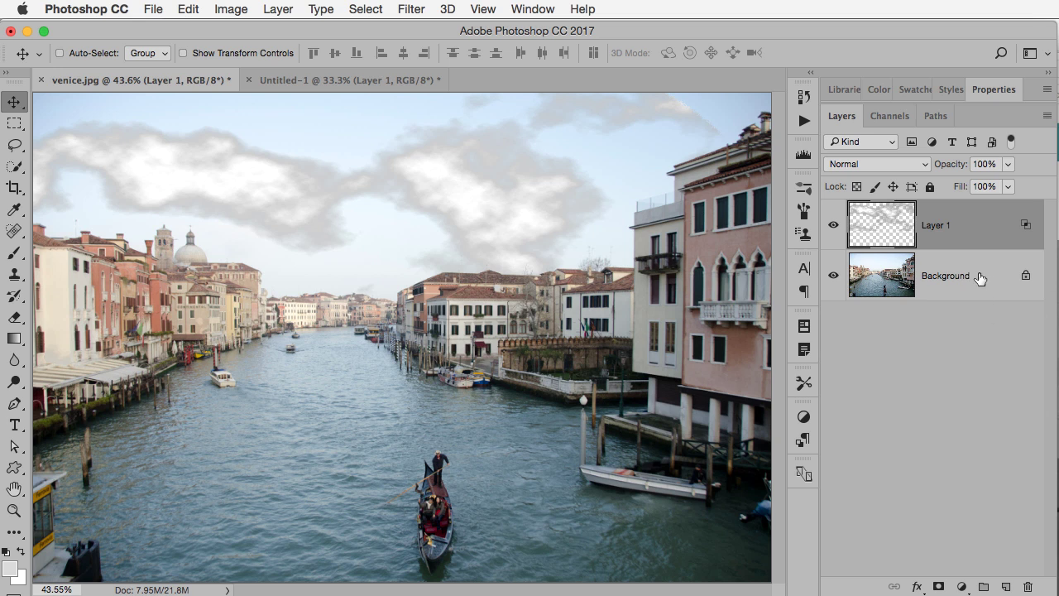
Add a mask to Layer 1 and paint black over the horizon buildings.
left_click(939, 587)
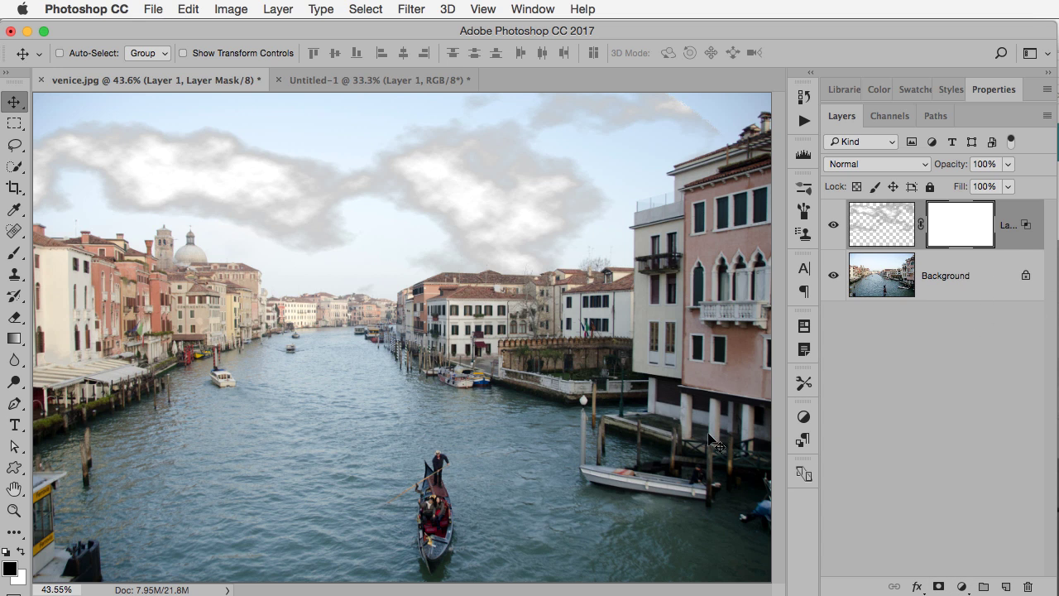
key("b")
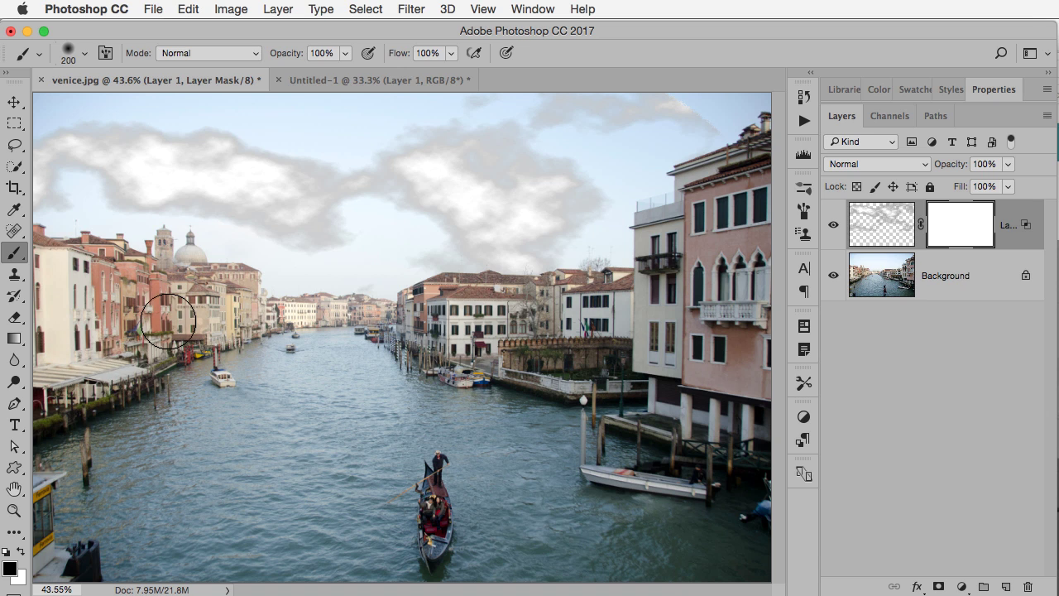
mouse_move(628, 393)
left_mouse_down()
mouse_move(697, 448)
mouse_move(629, 486)
mouse_move(651, 465)
mouse_move(699, 327)
mouse_move(696, 253)
mouse_move(725, 291)
mouse_move(750, 367)
left_mouse_up()
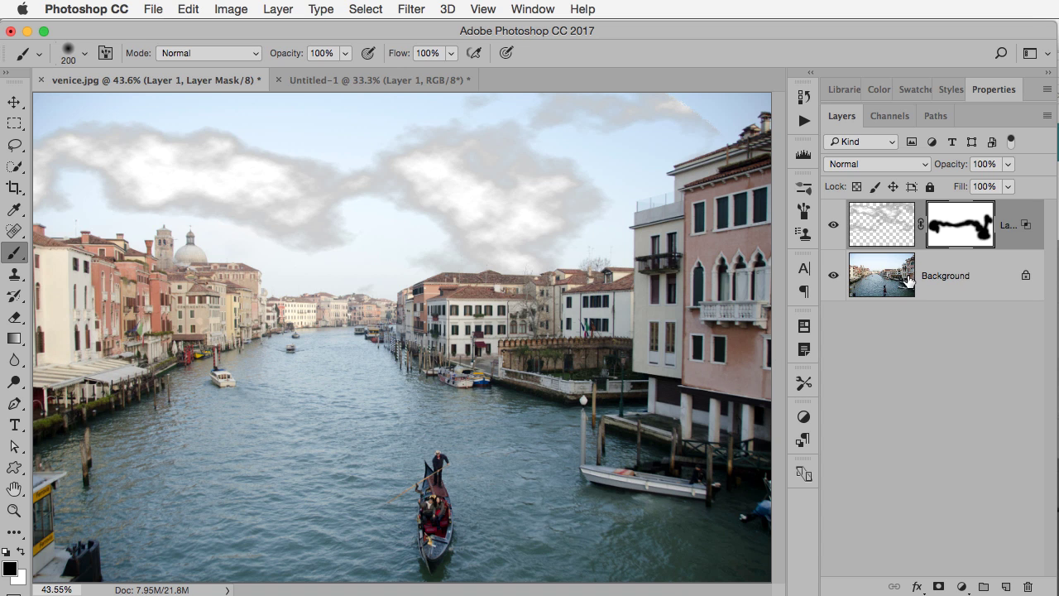
left_click(887, 223)
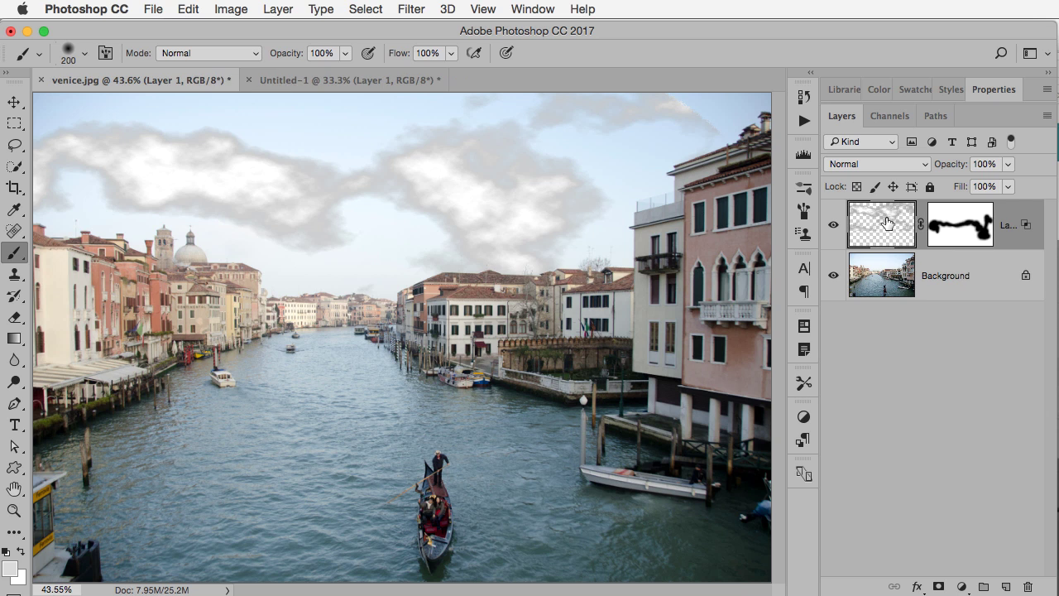
Apply Levels to Layer 1 with the midtone slider at 1.39.
key("super+l")
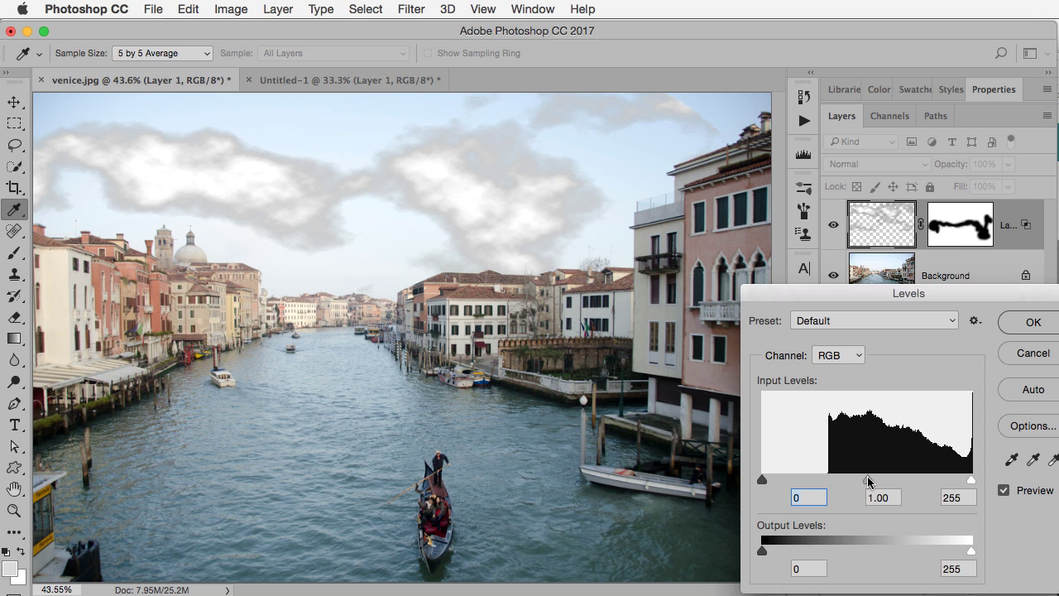
left_click_drag(868, 478, 821, 479)
left_click(1019, 330)
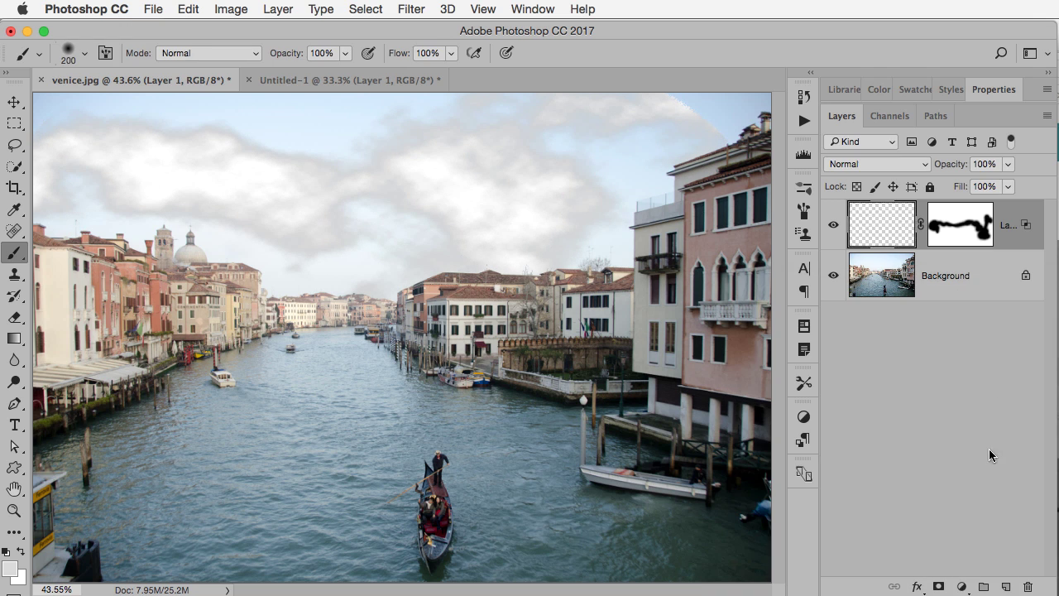